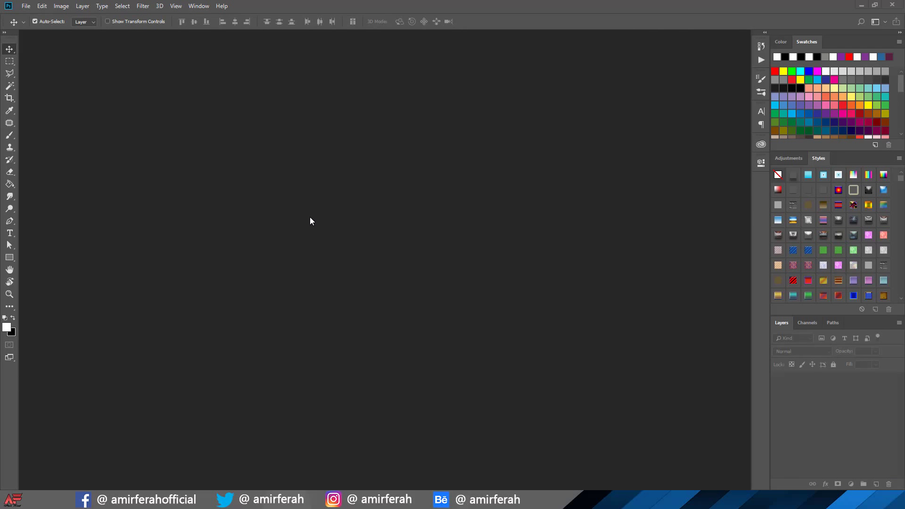
# Step: Open the old man's portrait photo and fit it to the window
pyautogui.click(26, 6)
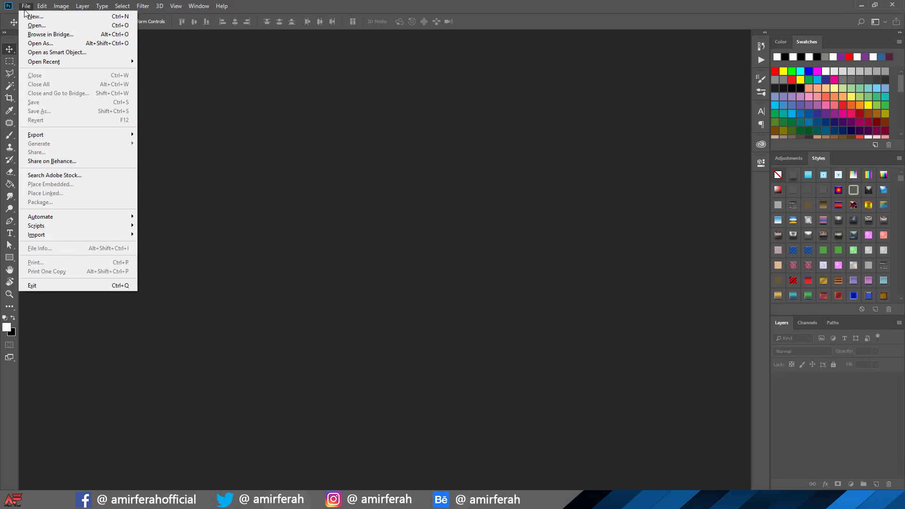
pyautogui.click(28, 26)
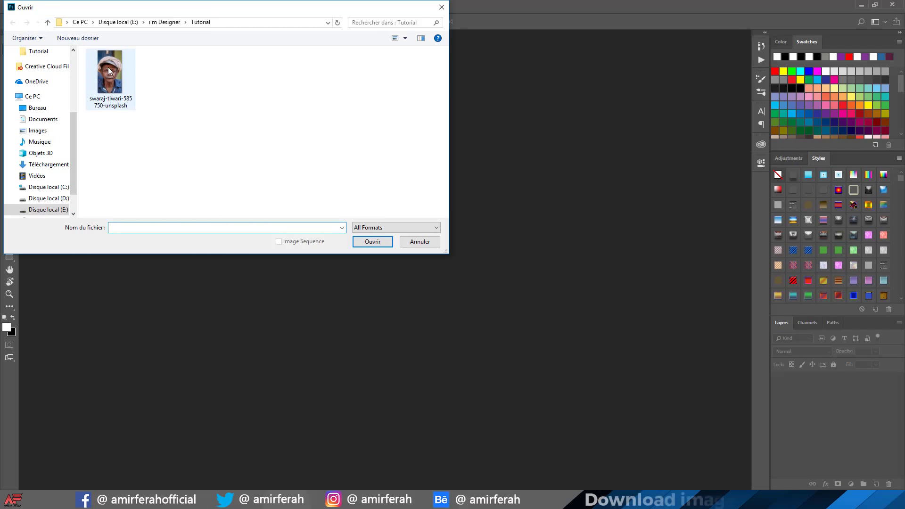
pyautogui.doubleClick(113, 79)
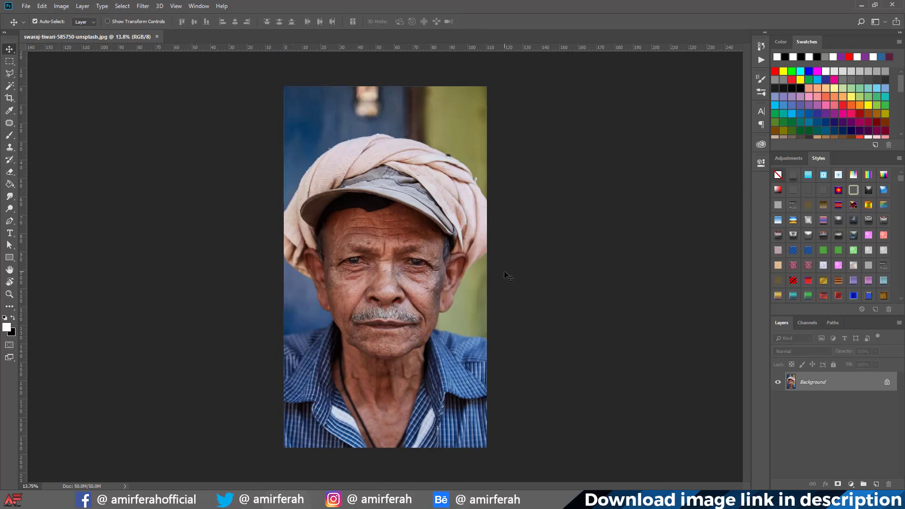
pyautogui.hotkey('ctrl', '+')
pyautogui.hotkey('ctrl', '0')
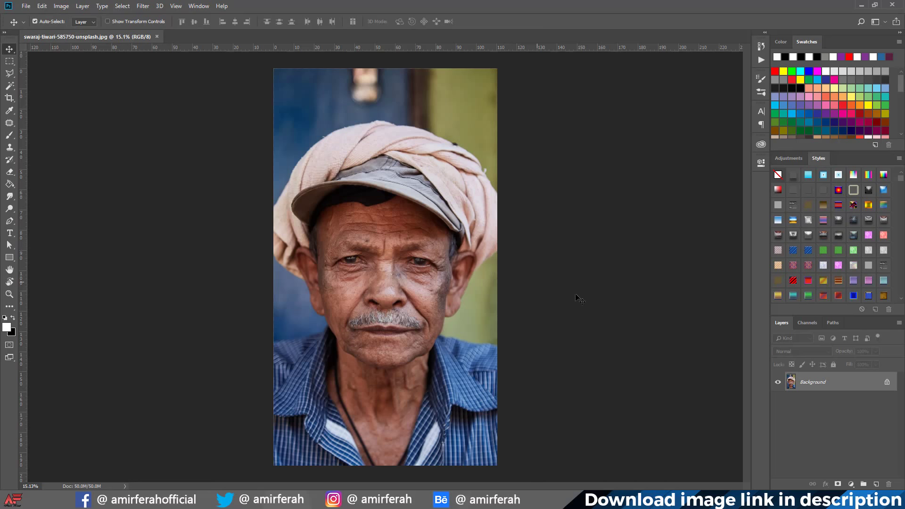
# Step: Add a Levels adjustment layer with the black input raised to about 35
pyautogui.click(852, 484)
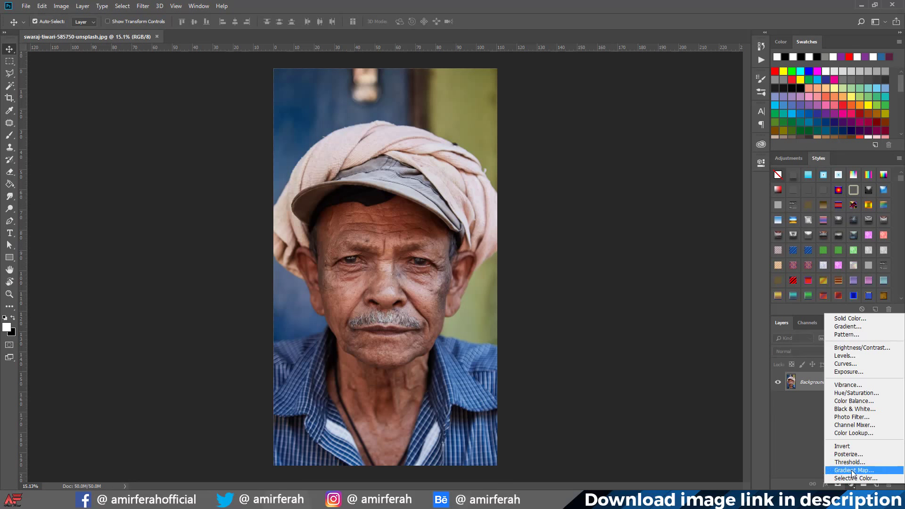
pyautogui.click(865, 362)
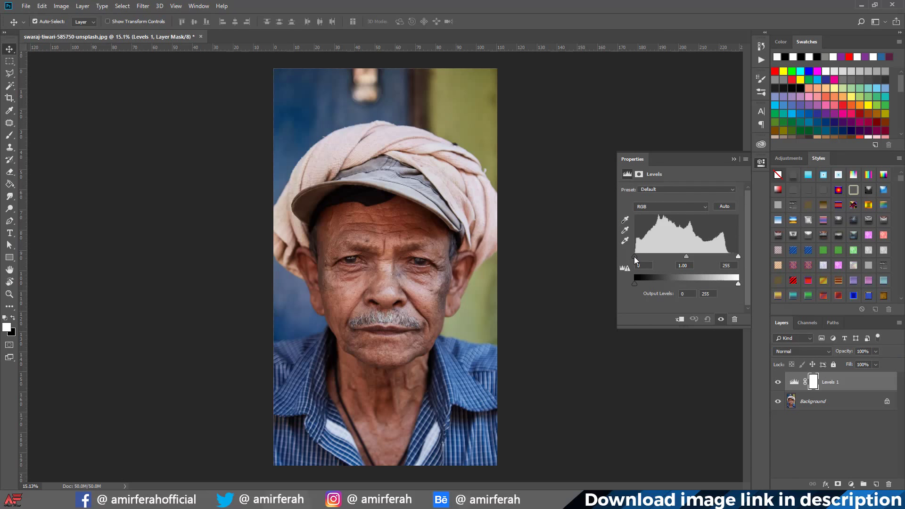
pyautogui.moveTo(635, 257); pyautogui.dragTo(641, 257)
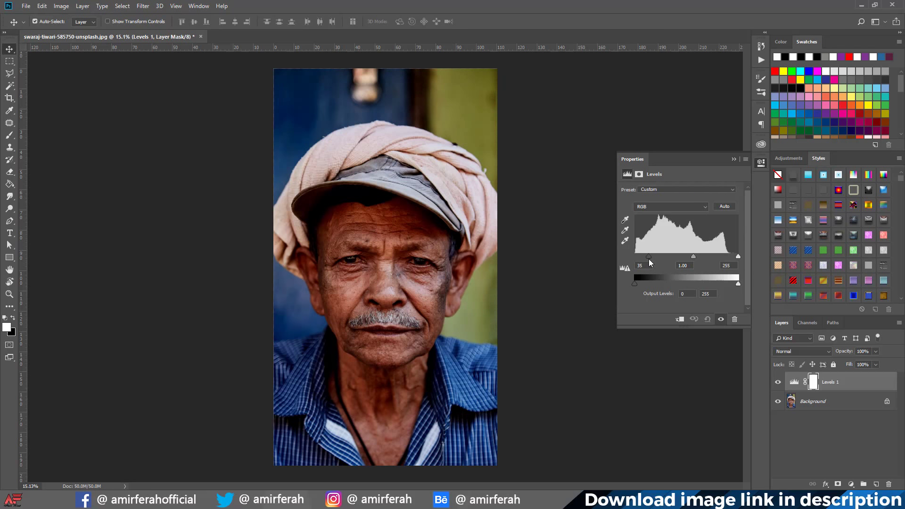
pyautogui.click(735, 159)
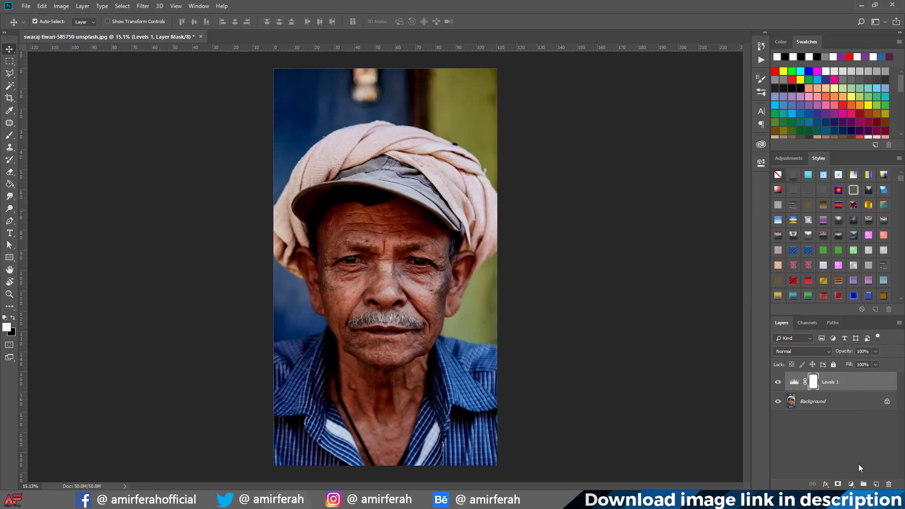
pyautogui.click(851, 485)
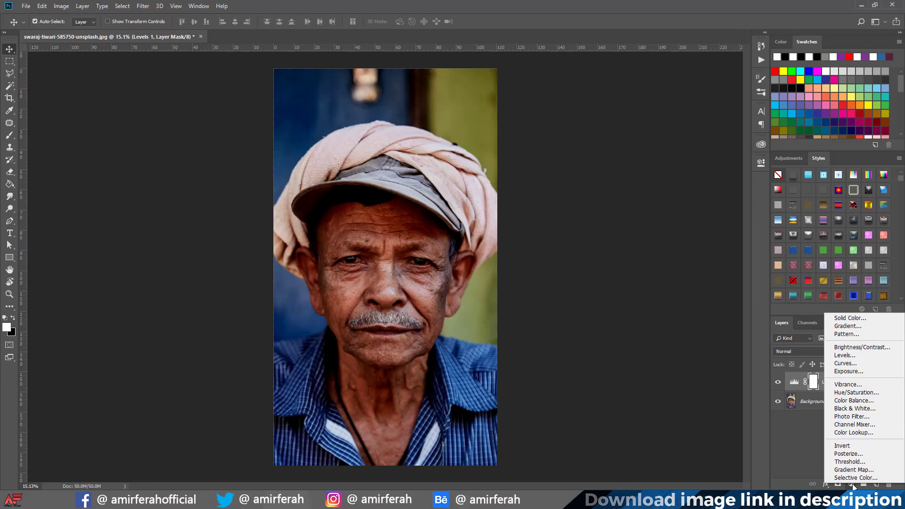
# Step: Add a Curves layer with an S-curve: shadows pulled down, highlights lifted
pyautogui.click(870, 363)
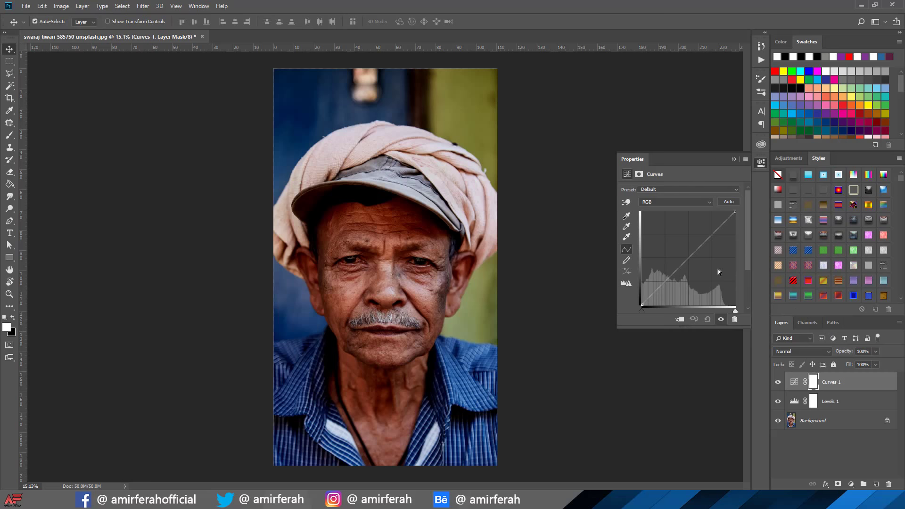
pyautogui.click(687, 258)
pyautogui.moveTo(661, 283); pyautogui.dragTo(667, 287)
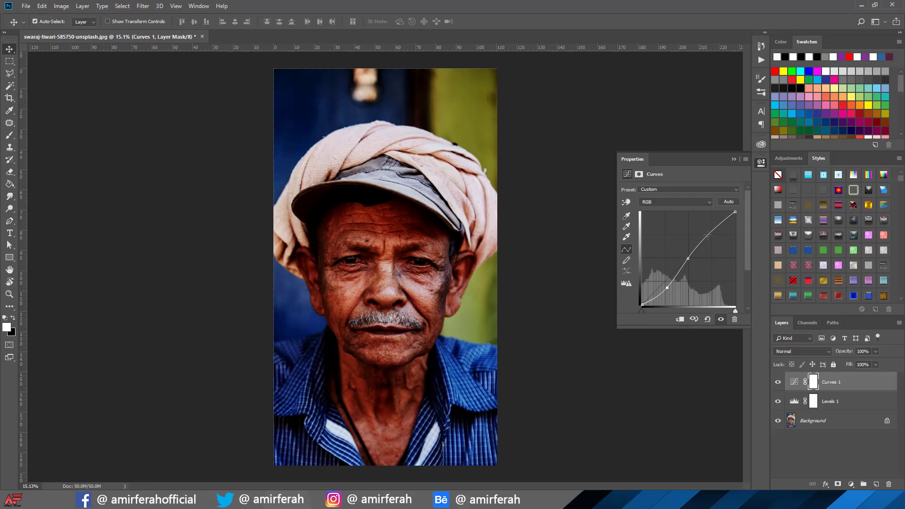
pyautogui.moveTo(707, 235); pyautogui.dragTo(705, 234)
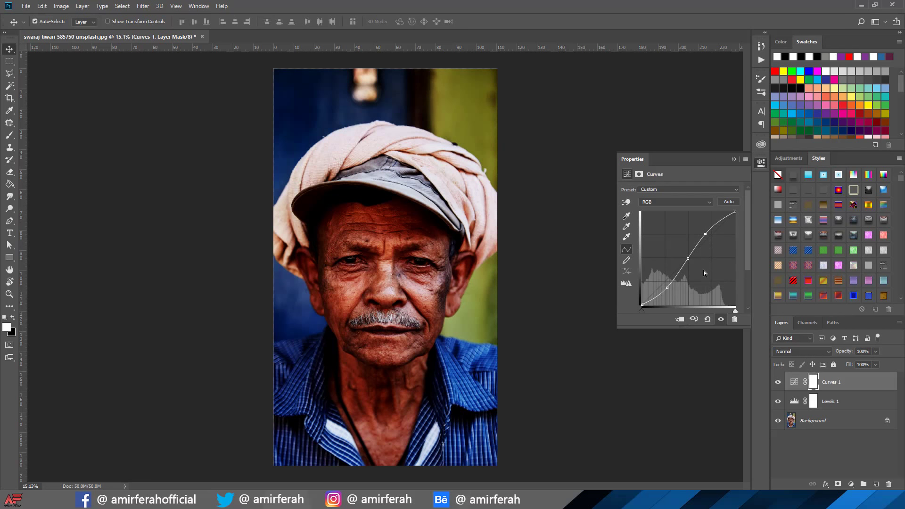
pyautogui.click(733, 159)
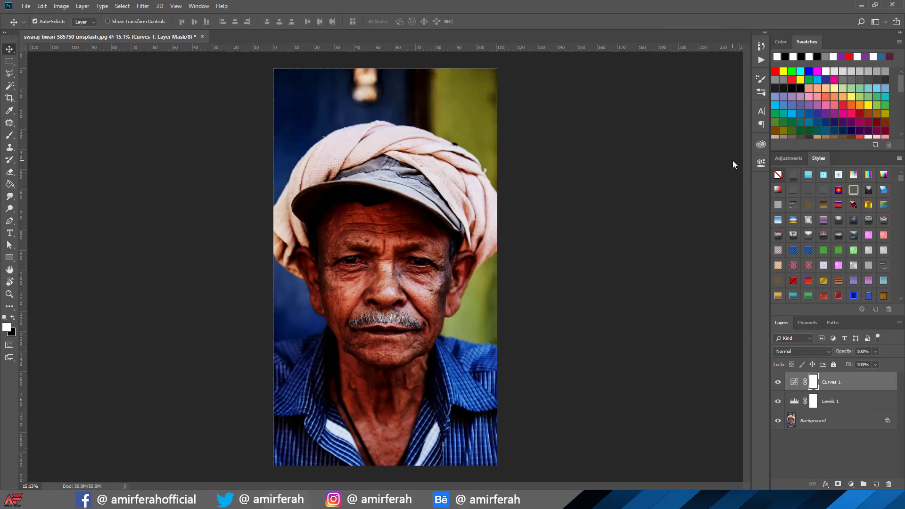
# Step: Add a Hue/Saturation adjustment layer with Saturation set to -56
pyautogui.click(853, 485)
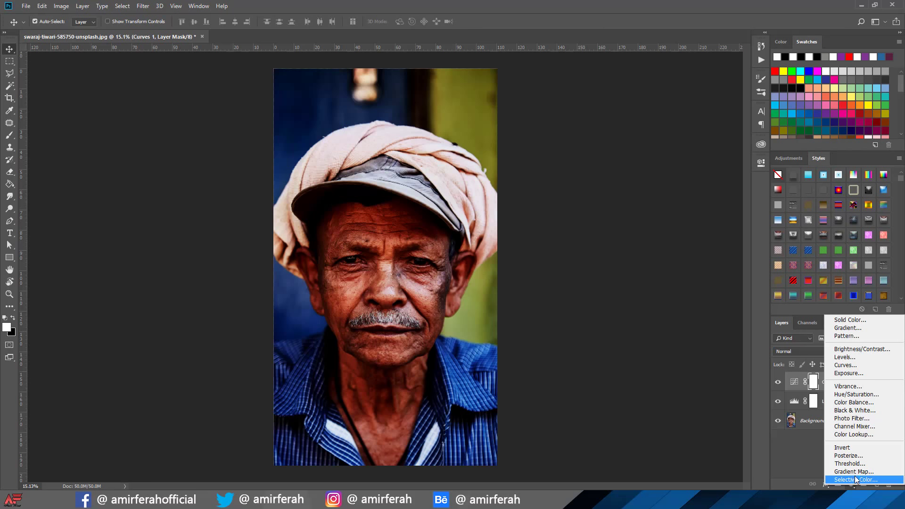
pyautogui.click(872, 395)
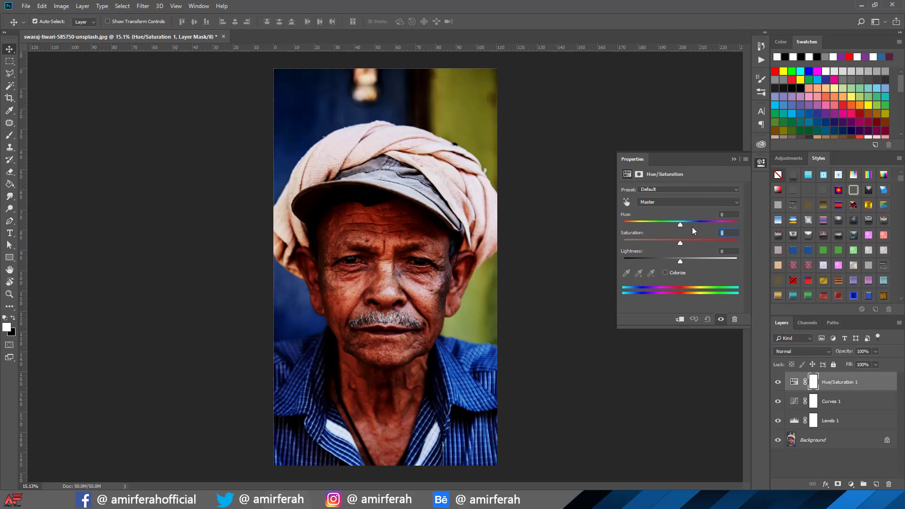
pyautogui.write('-56')
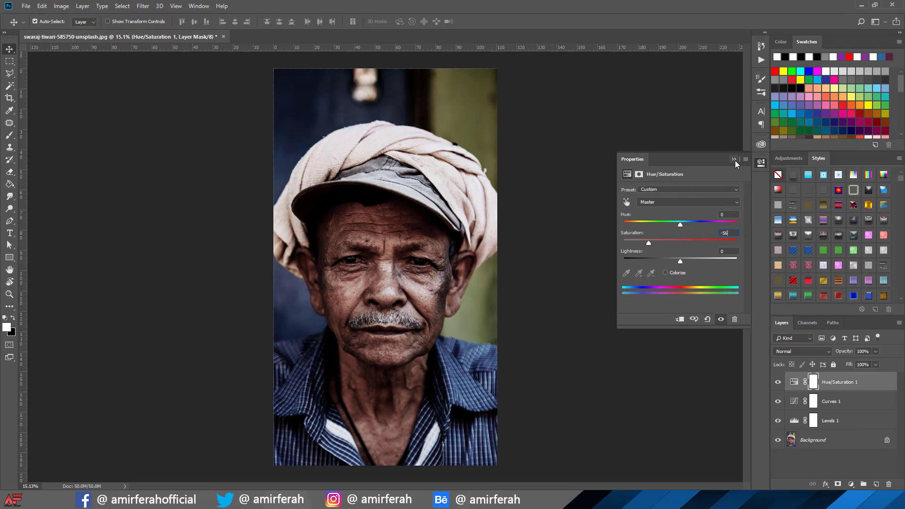
pyautogui.click(734, 160)
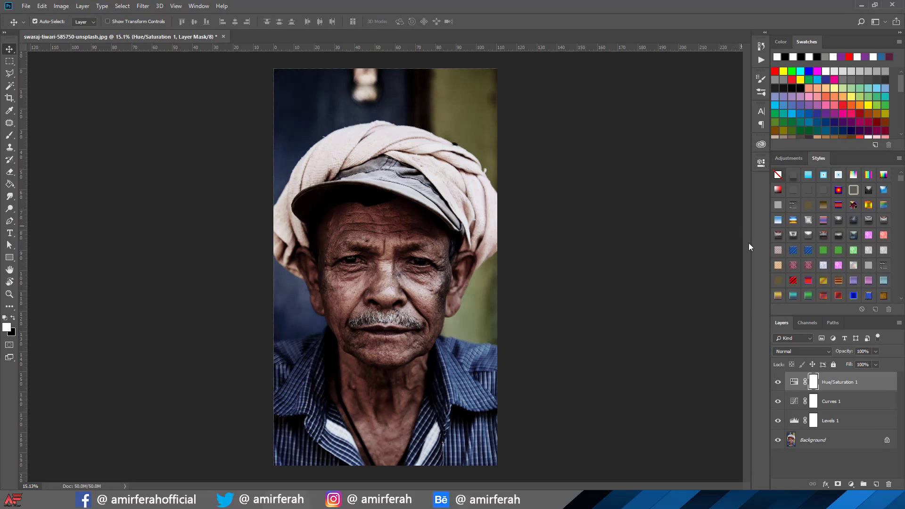
# Step: Duplicate the Background, move the copy to the top, and set it to Overlay
pyautogui.click(823, 442)
pyautogui.hotkey('ctrl', 'j')
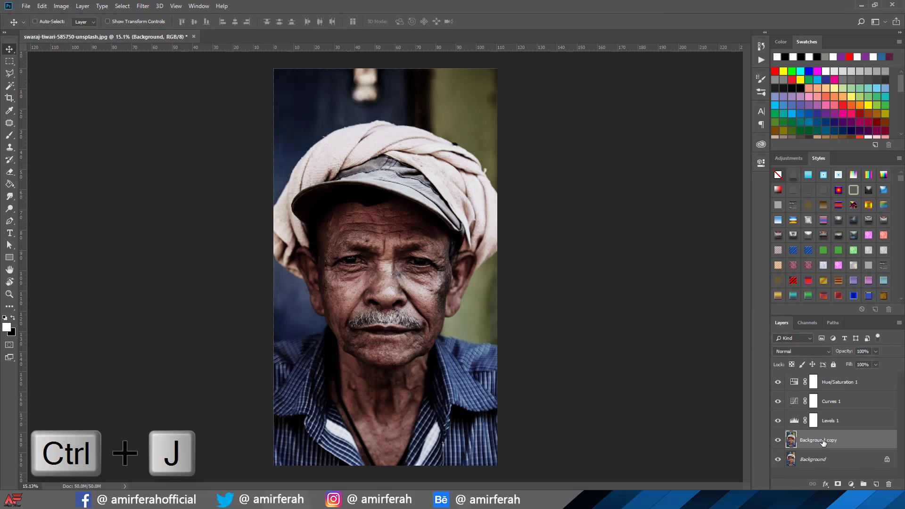
pyautogui.moveTo(823, 442); pyautogui.dragTo(826, 372)
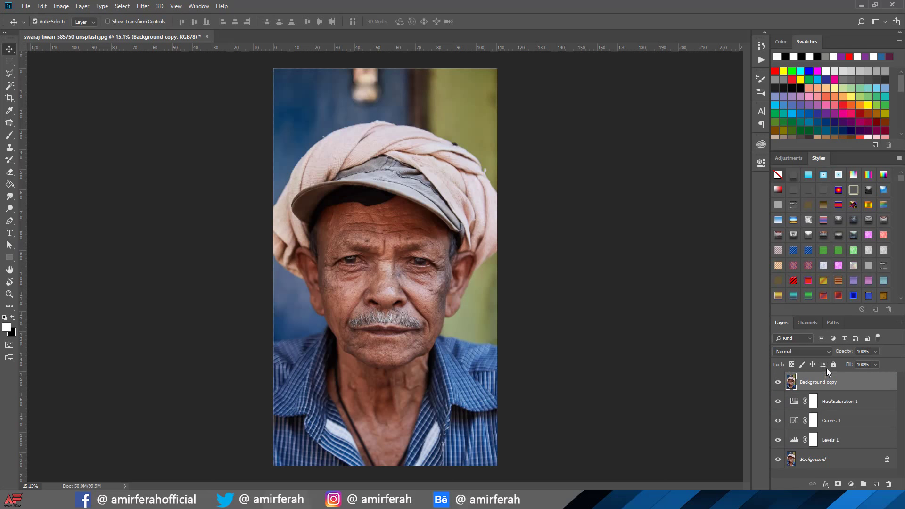
pyautogui.click(828, 353)
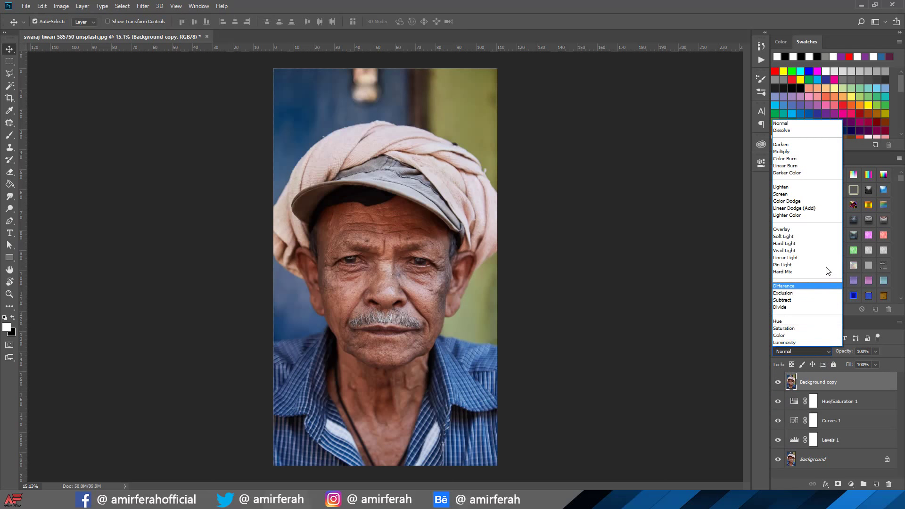
pyautogui.click(831, 230)
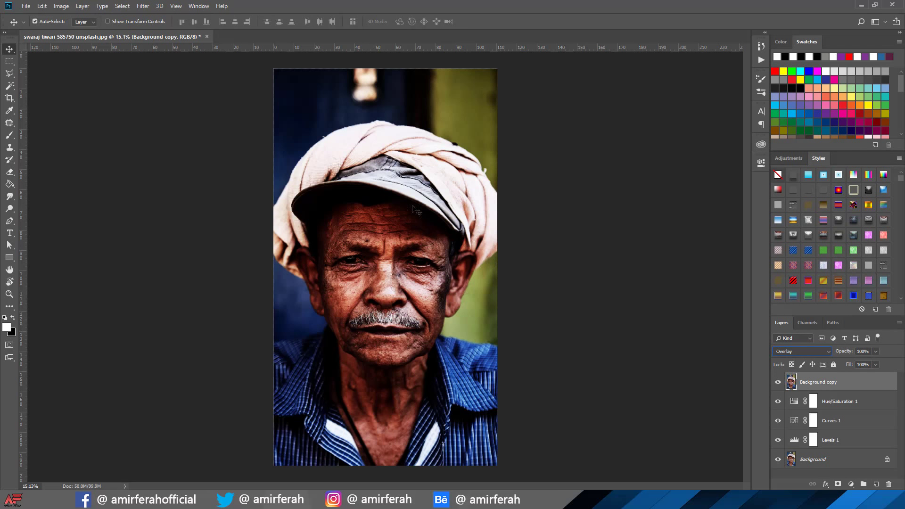
pyautogui.click(143, 6)
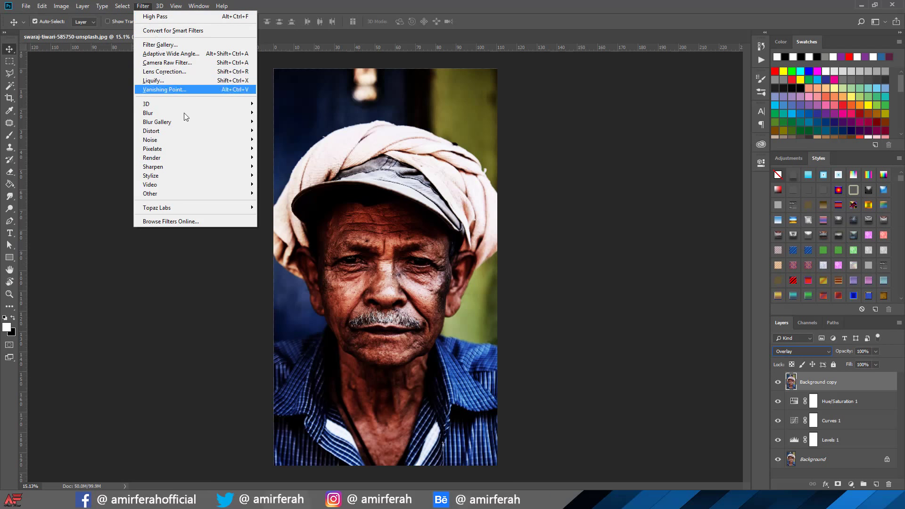
pyautogui.moveTo(193, 193)
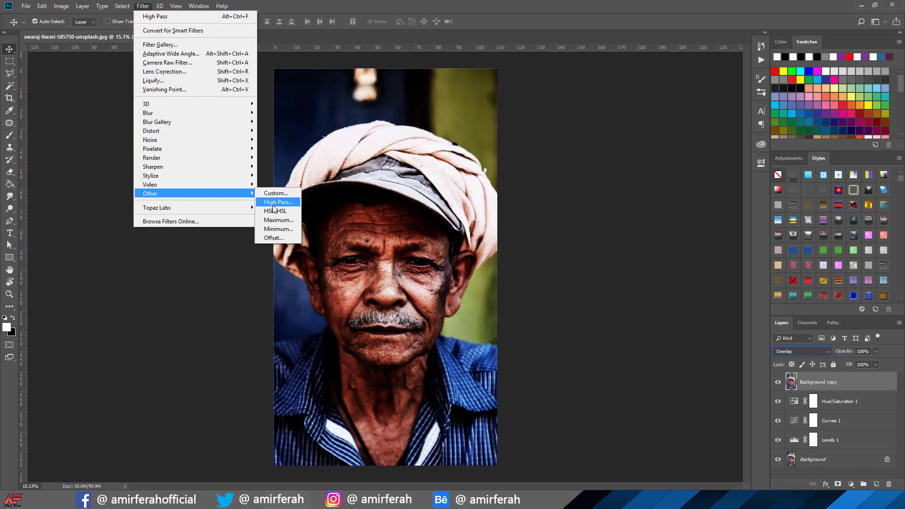
# Step: Apply a High Pass filter with a 5-pixel radius to the Background copy
pyautogui.click(275, 211)
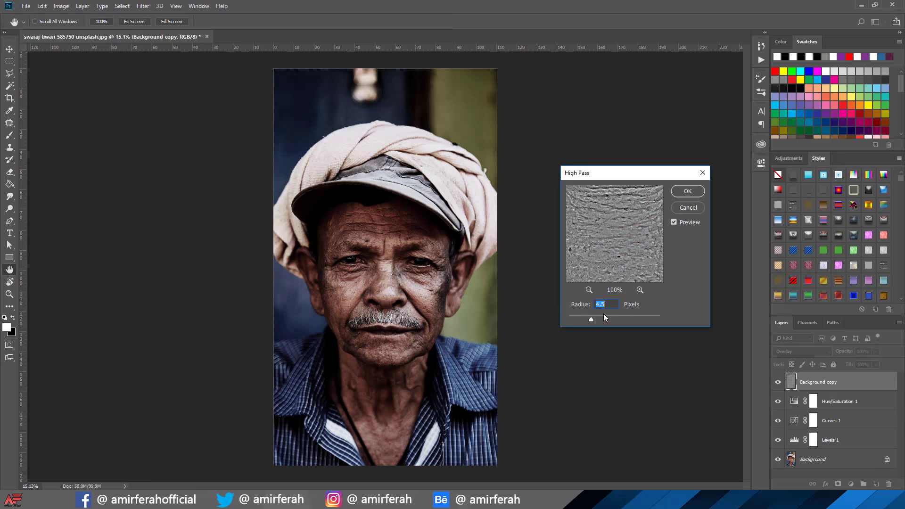
pyautogui.click(607, 305)
pyautogui.click(580, 305)
pyautogui.write('5')
pyautogui.click(685, 194)
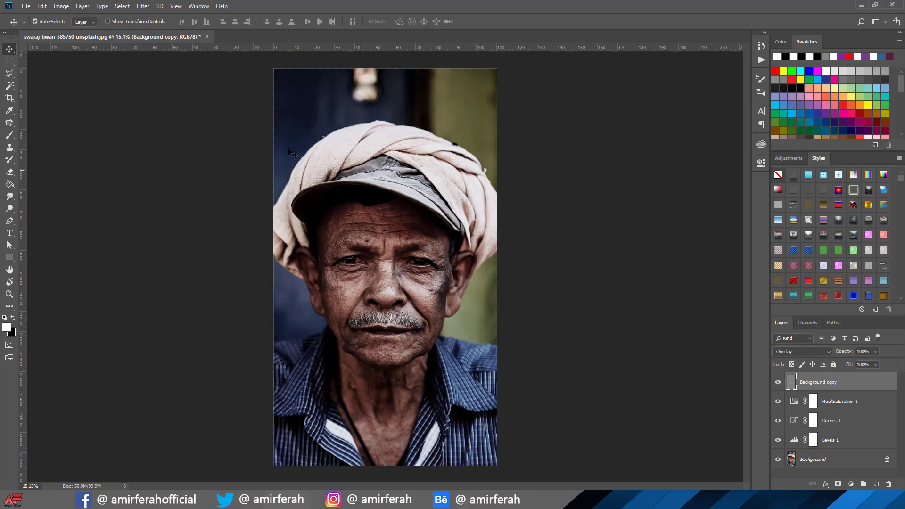
pyautogui.click(83, 6)
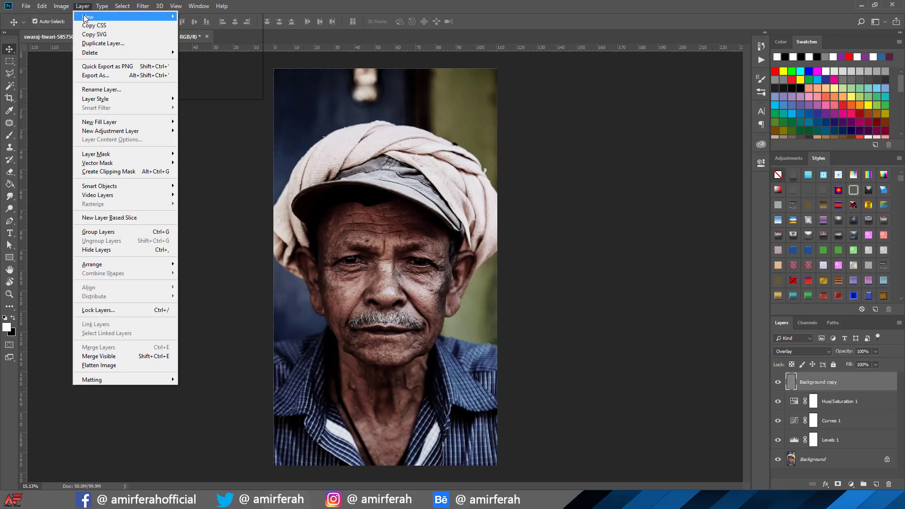
pyautogui.moveTo(88, 16)
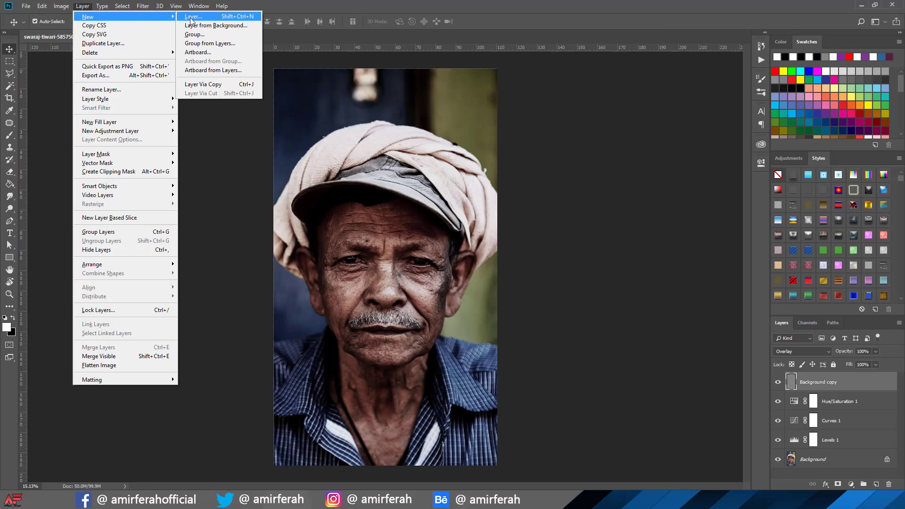
# Step: Create an empty Overlay-mode Layer 1 and make white the foreground colour
pyautogui.click(191, 17)
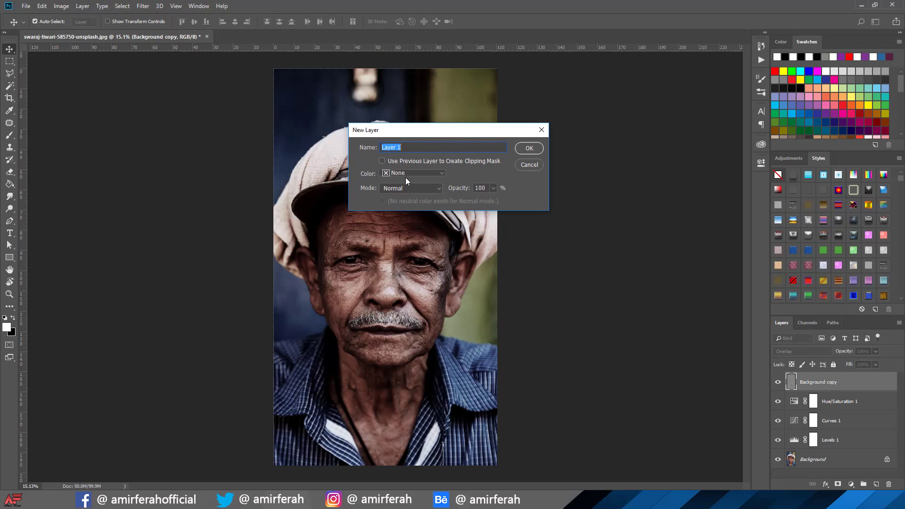
pyautogui.click(410, 188)
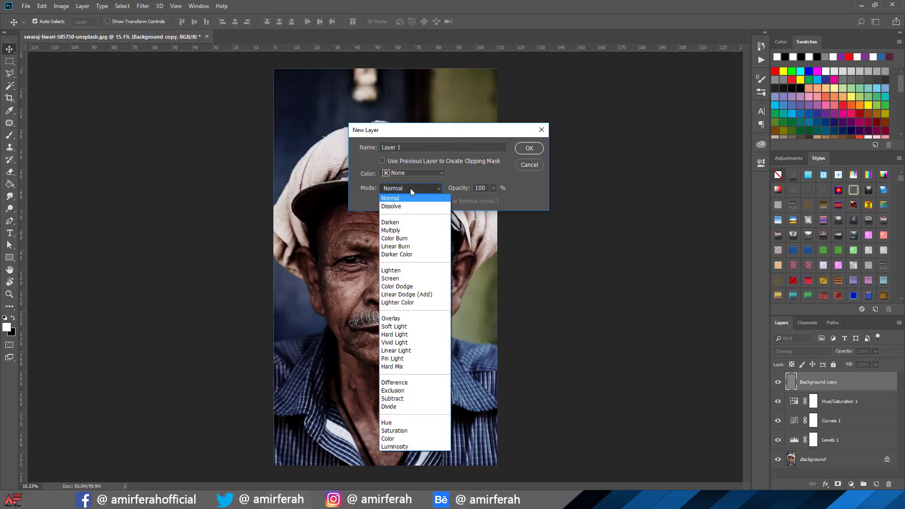
pyautogui.click(403, 319)
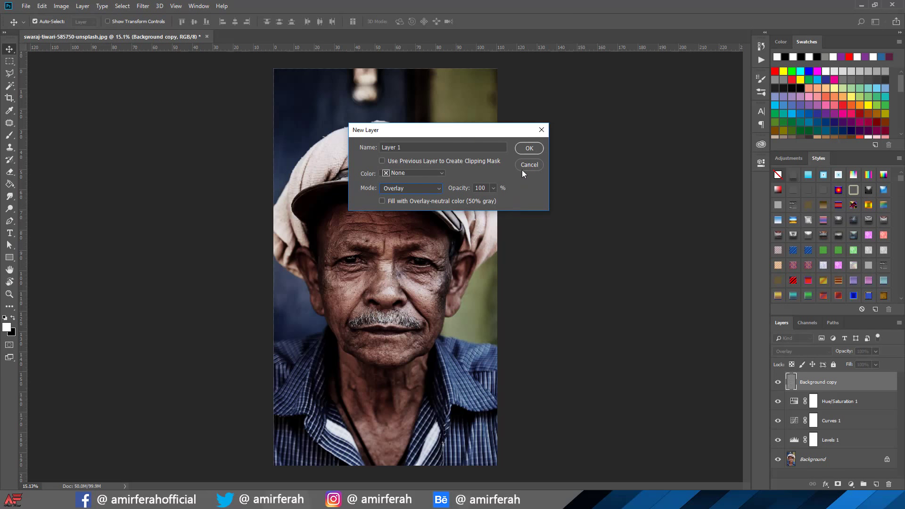
pyautogui.click(529, 149)
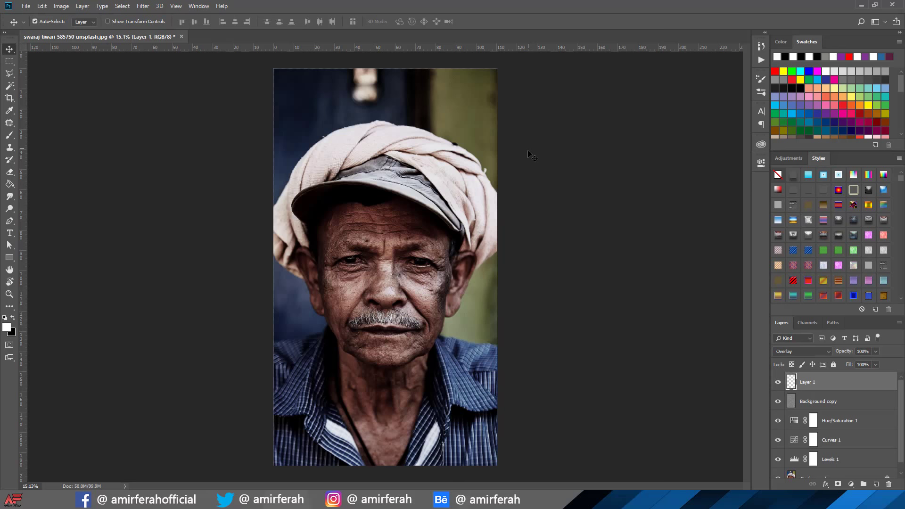
pyautogui.press('d')
pyautogui.press('x')
# Step: Select the Brush tool with the Hard Round preset at 5% opacity
pyautogui.click(9, 139)
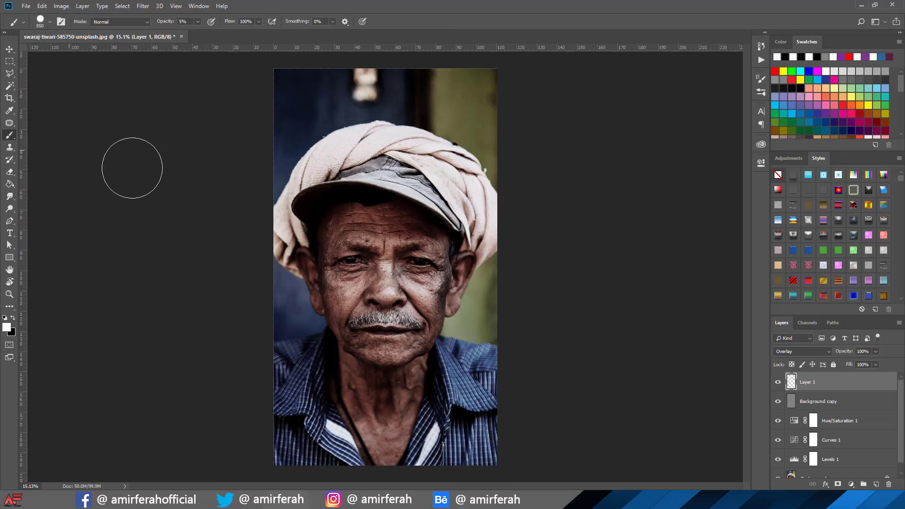
pyautogui.rightClick(319, 202)
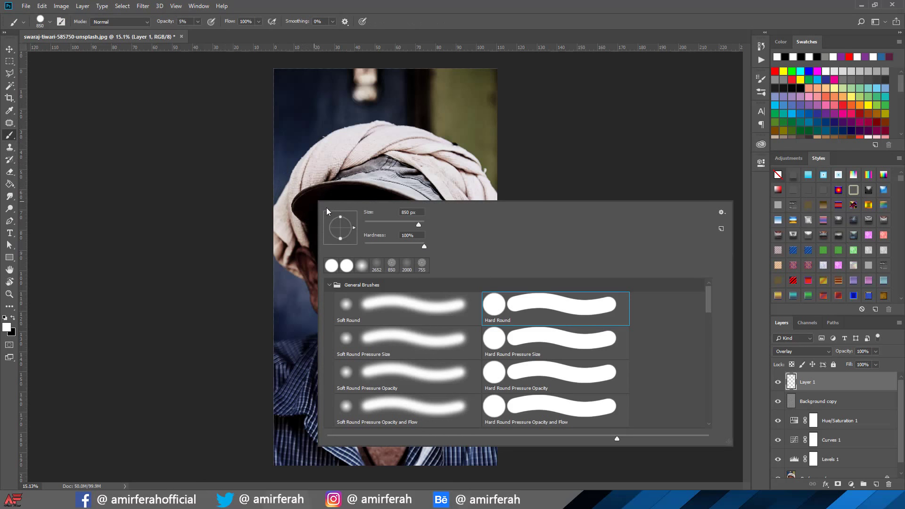
pyautogui.click(503, 315)
pyautogui.click(198, 22)
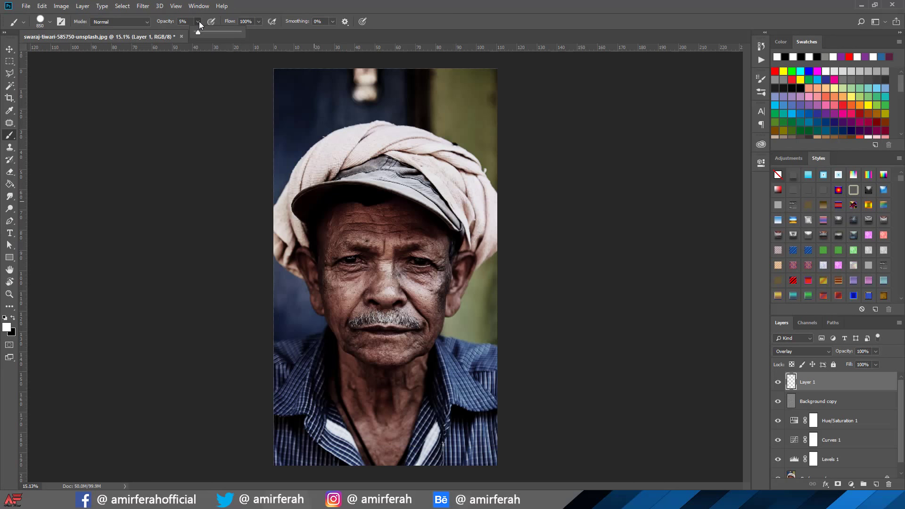
pyautogui.click(186, 22)
pyautogui.press('Return')
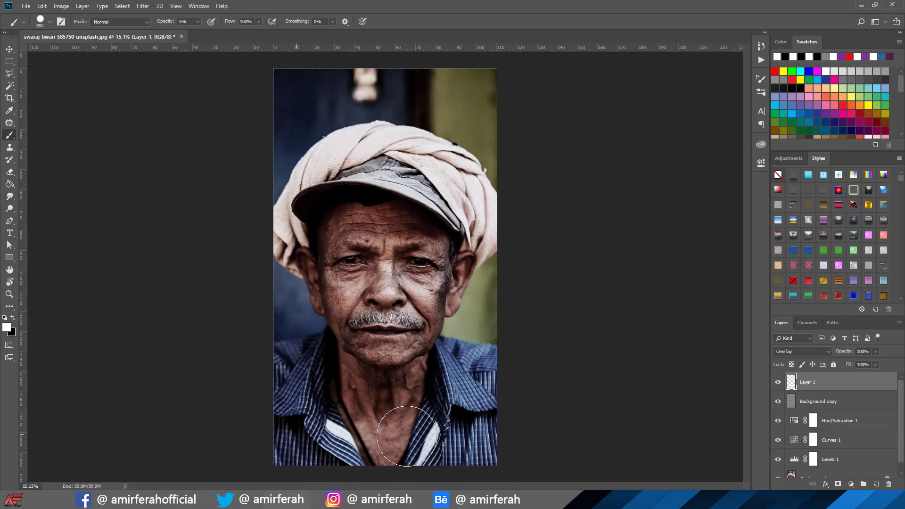
# Step: Paint faint white strokes over the face and turban on Layer 1
pyautogui.scroll(2, 410, 434)
pyautogui.scroll(-1, 408, 318)
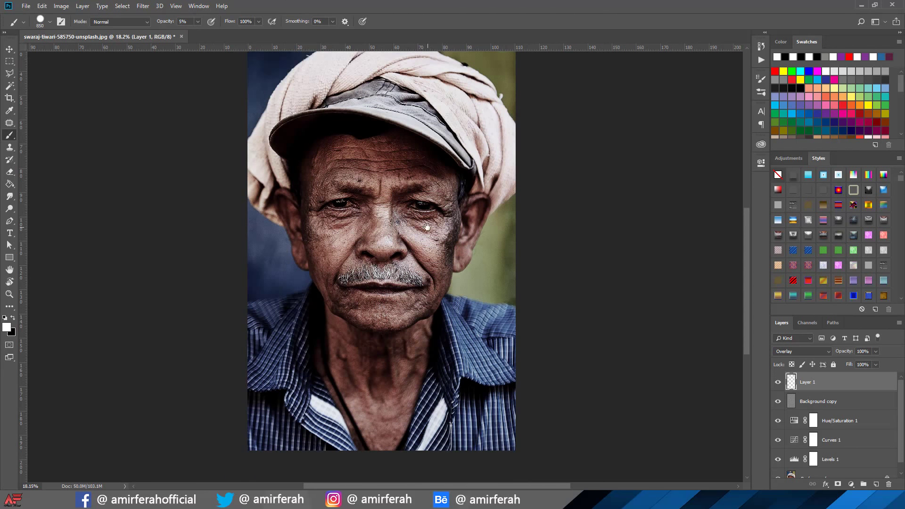
pyautogui.moveTo(385, 247); pyautogui.dragTo(377, 295)
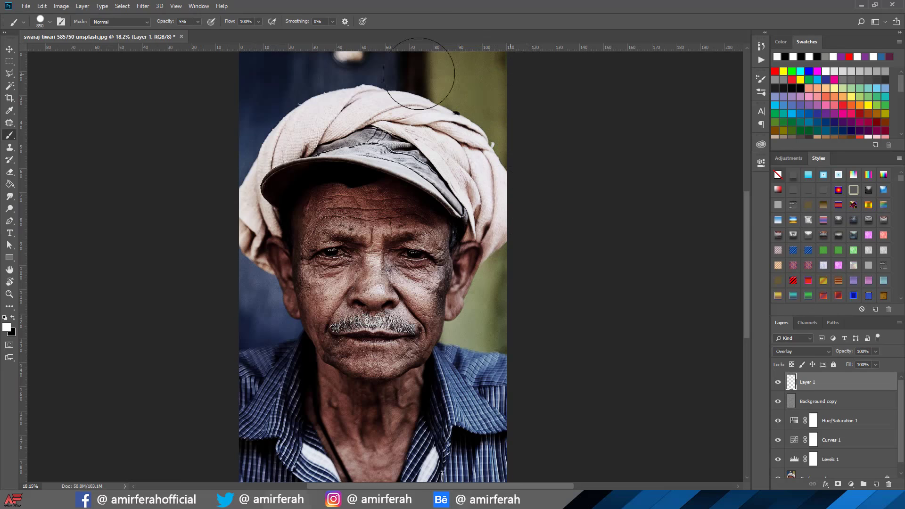
pyautogui.scroll(-1, 331, 135)
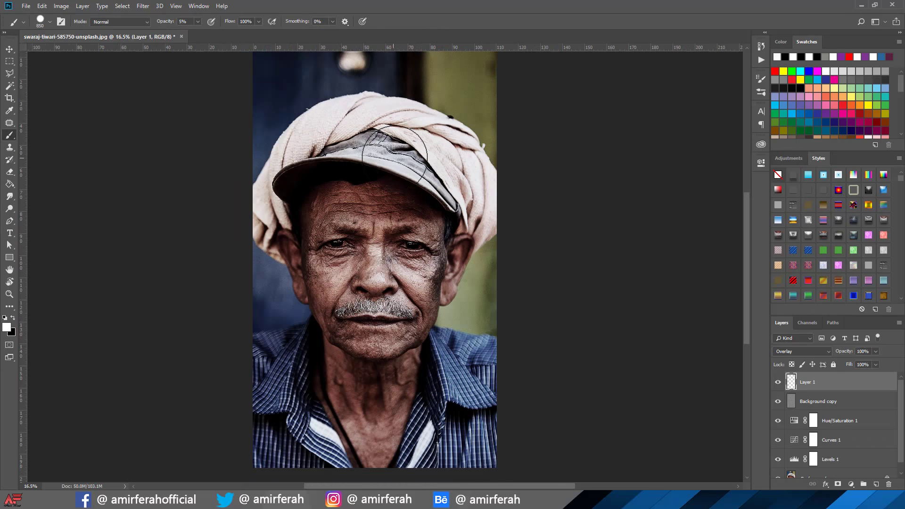
pyautogui.scroll(-1, 444, 283)
pyautogui.scroll(1, 484, 320)
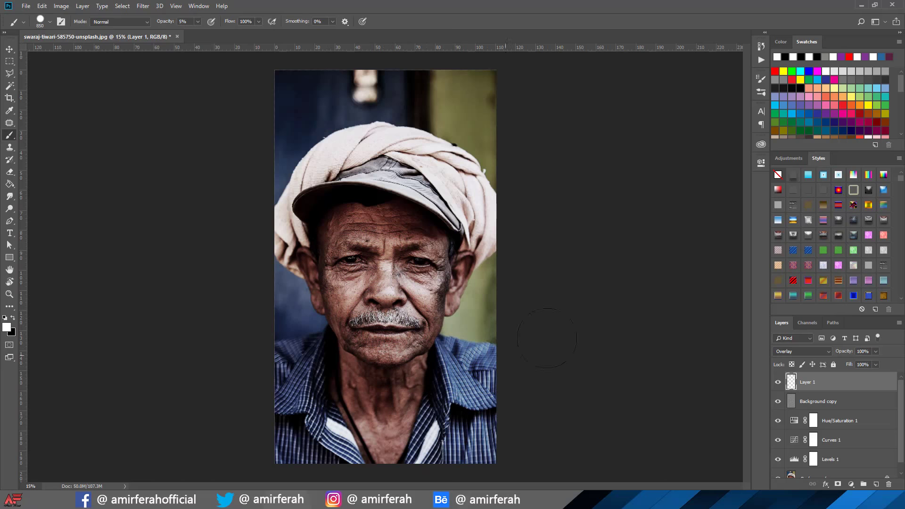
# Step: Select Layer 1 through Levels 1 and group them into Group 1
pyautogui.click(9, 49)
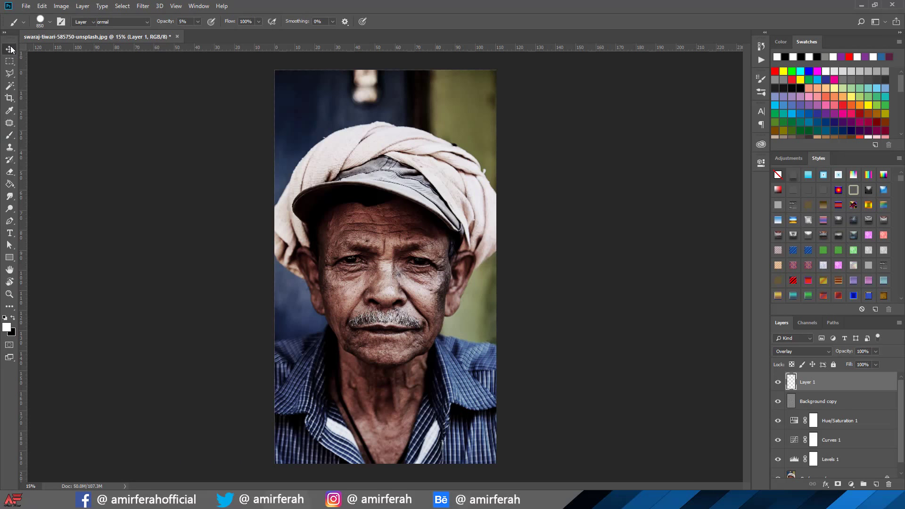
pyautogui.scroll(1, 561, 300)
pyautogui.scroll(-1, 560, 301)
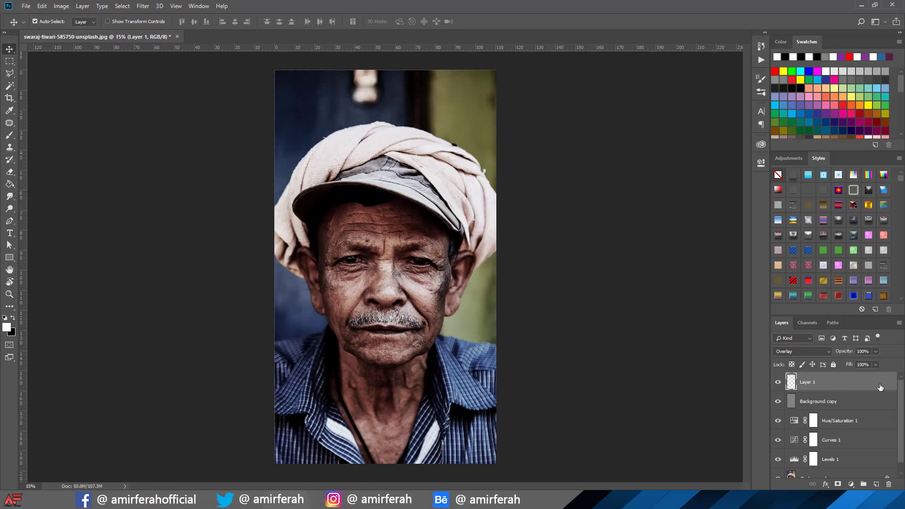
pyautogui.moveTo(903, 395); pyautogui.dragTo(903, 432)
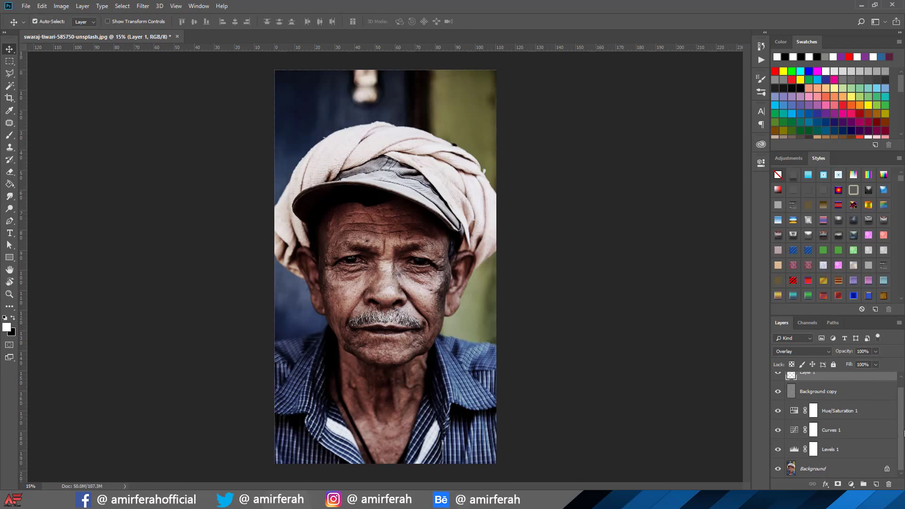
pyautogui.keyDown('shift'); pyautogui.click(853, 454); pyautogui.keyUp('shift')
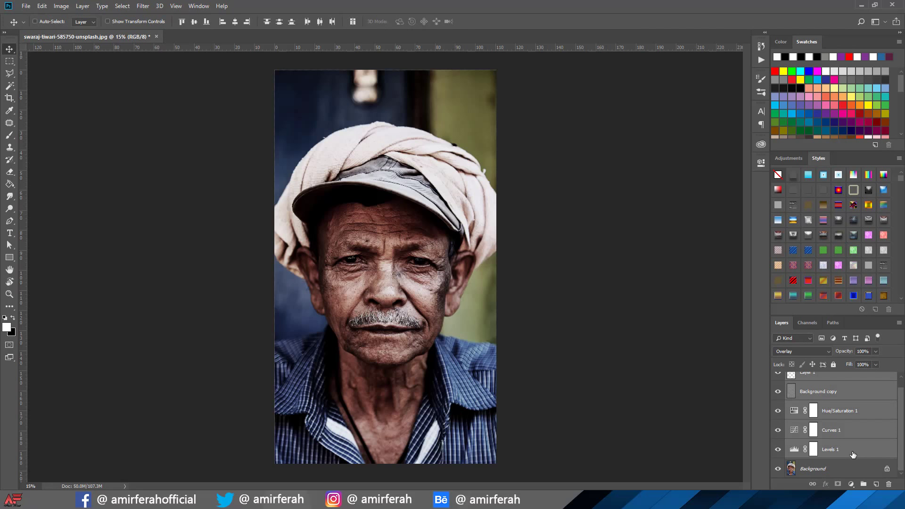
pyautogui.hotkey('ctrl', 'g')
# Step: Toggle Group 1's visibility to compare before and after, leaving it visible
pyautogui.click(778, 378)
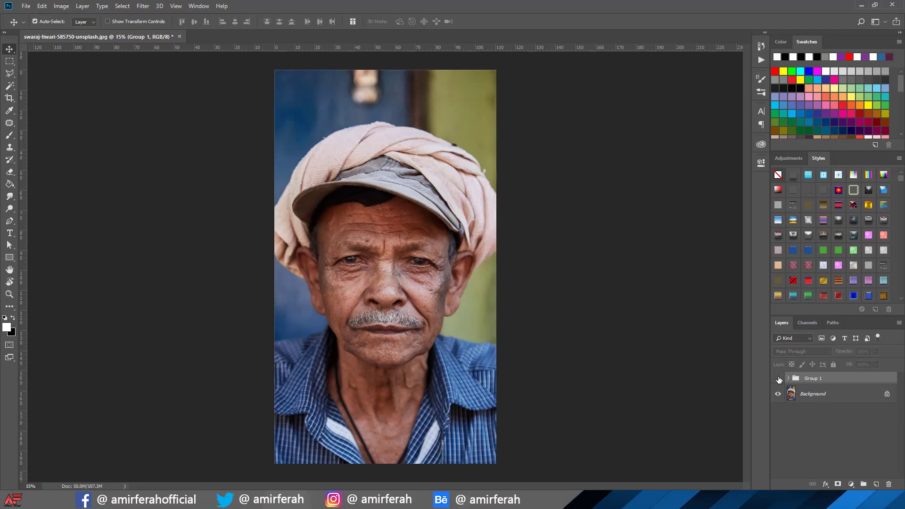
pyautogui.click(778, 378)
pyautogui.click(778, 378)
pyautogui.click(778, 379)
pyautogui.click(778, 379)
pyautogui.click(778, 378)
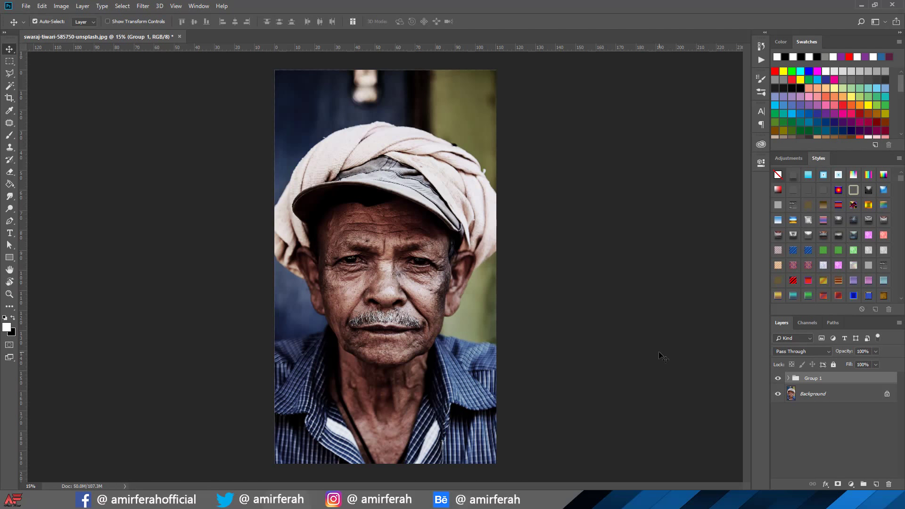